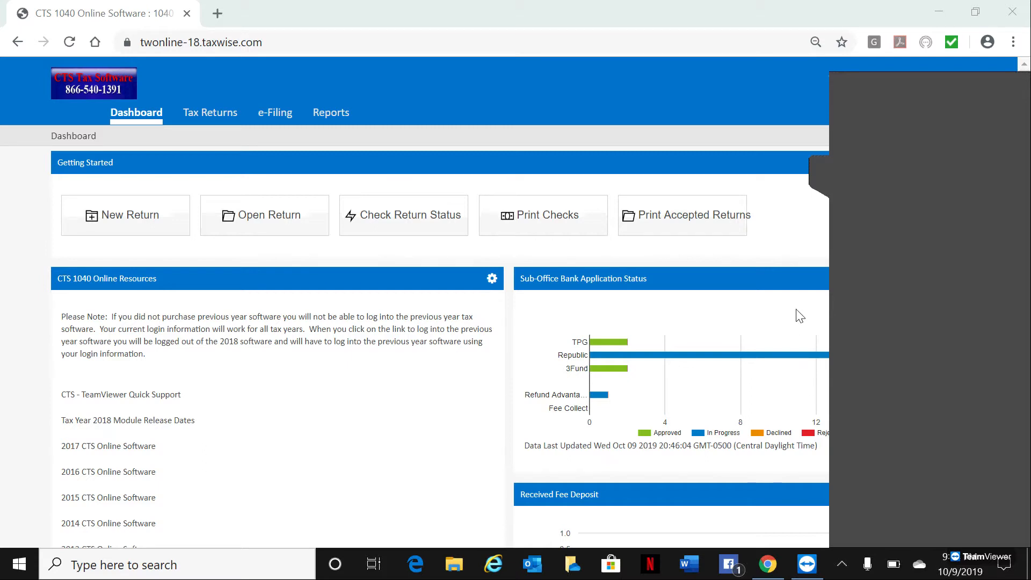
Step: Open the first client's return from the tax returns list
left_click(817, 173)
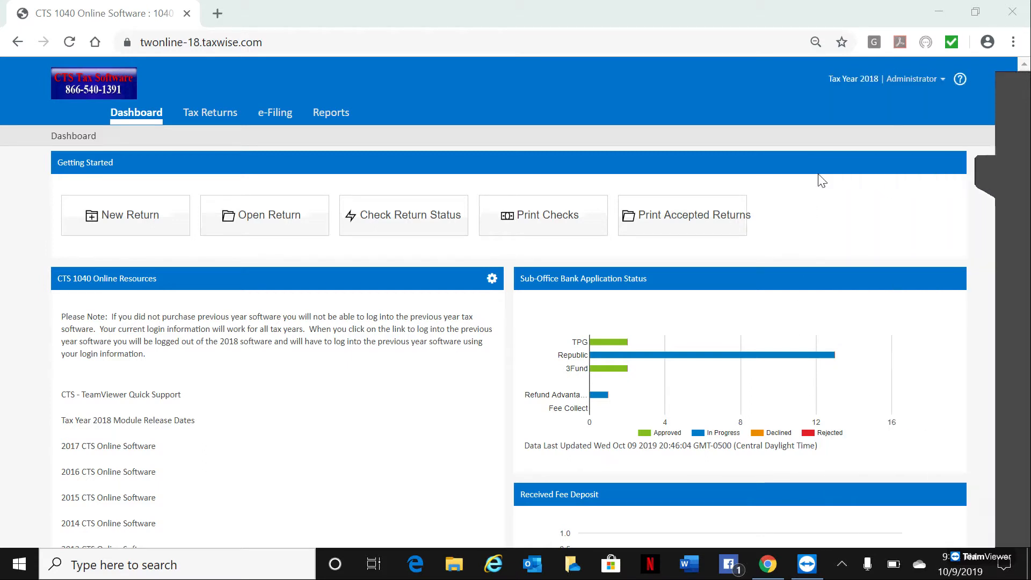
left_click(208, 115)
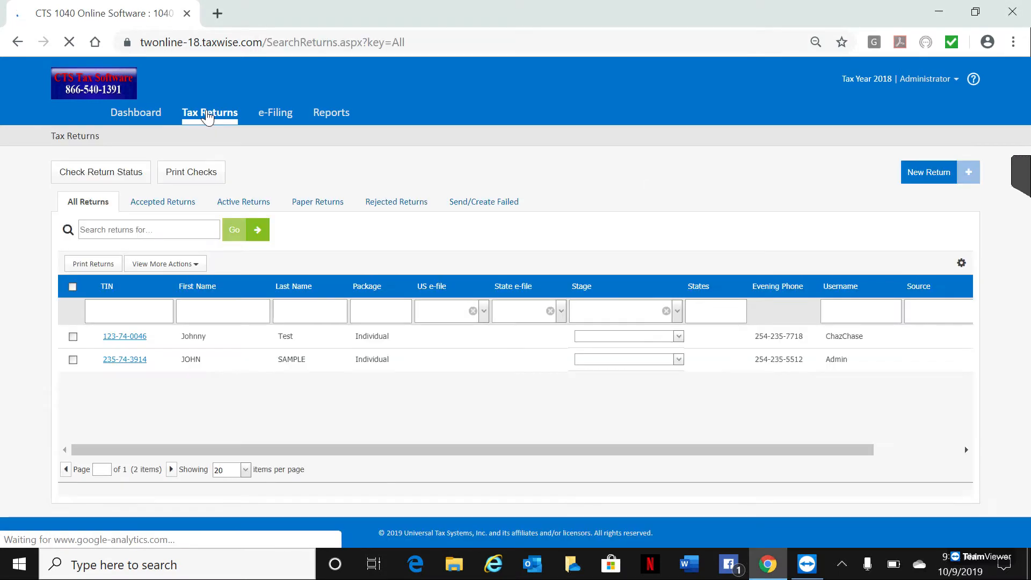
left_click(123, 337)
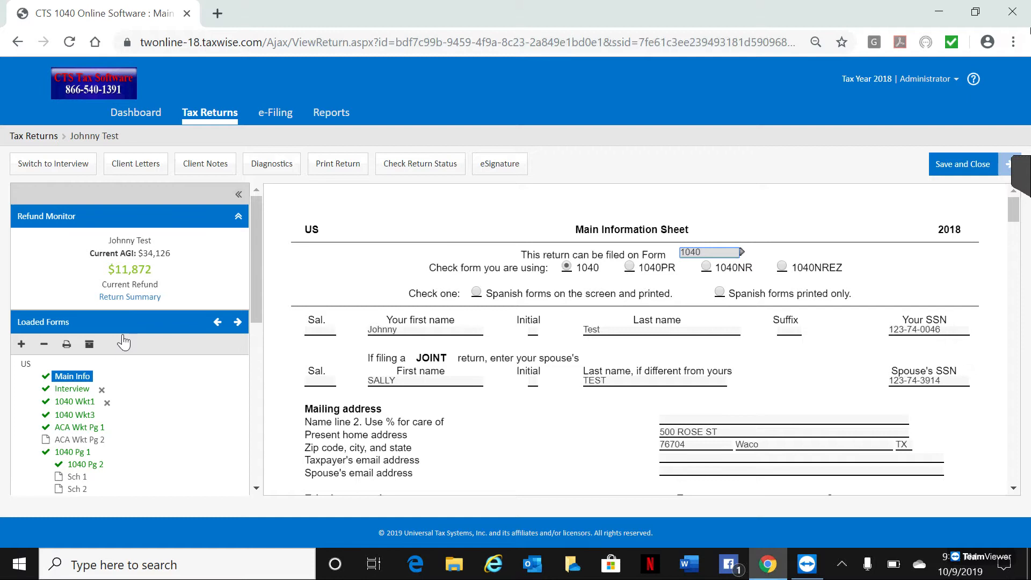
Step: Switch the return to interview mode and review the filing status page before advancing
left_click(47, 167)
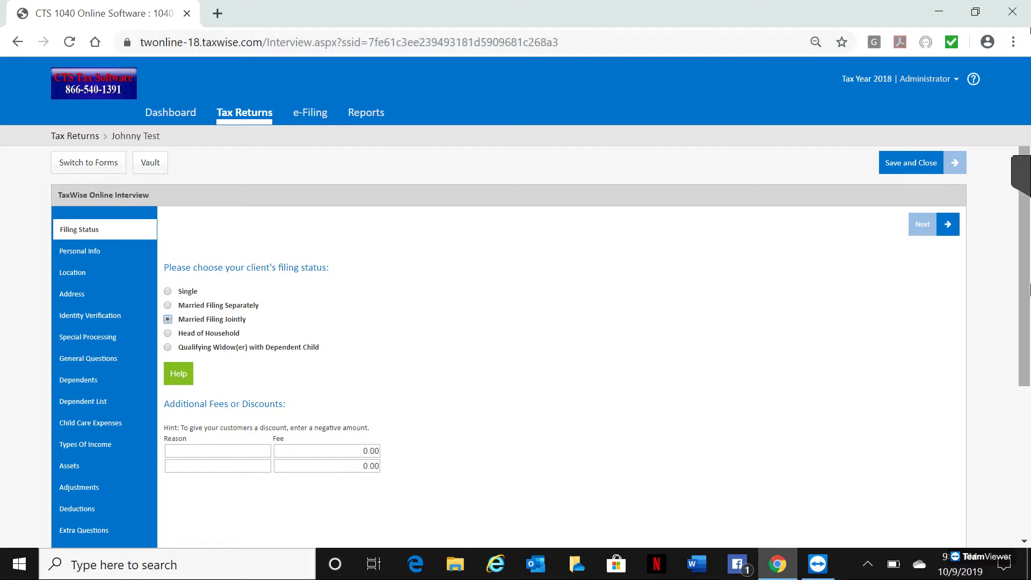
left_click_drag(1023, 308, 1029, 473)
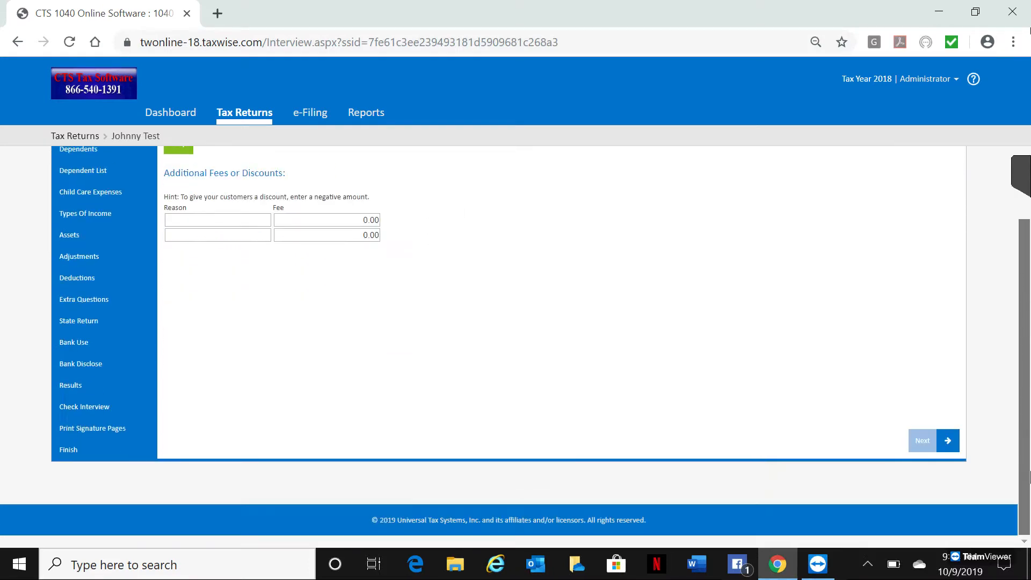
left_click(953, 434)
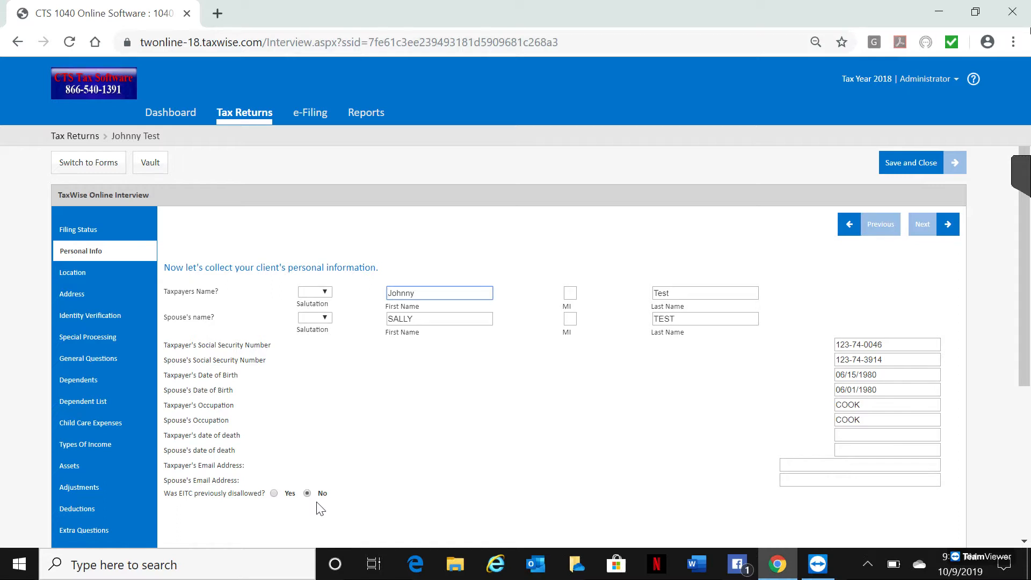
Step: Step through the Personal Info, Location and Address interview pages, reviewing the entered client details
left_click_drag(1024, 344, 1024, 406)
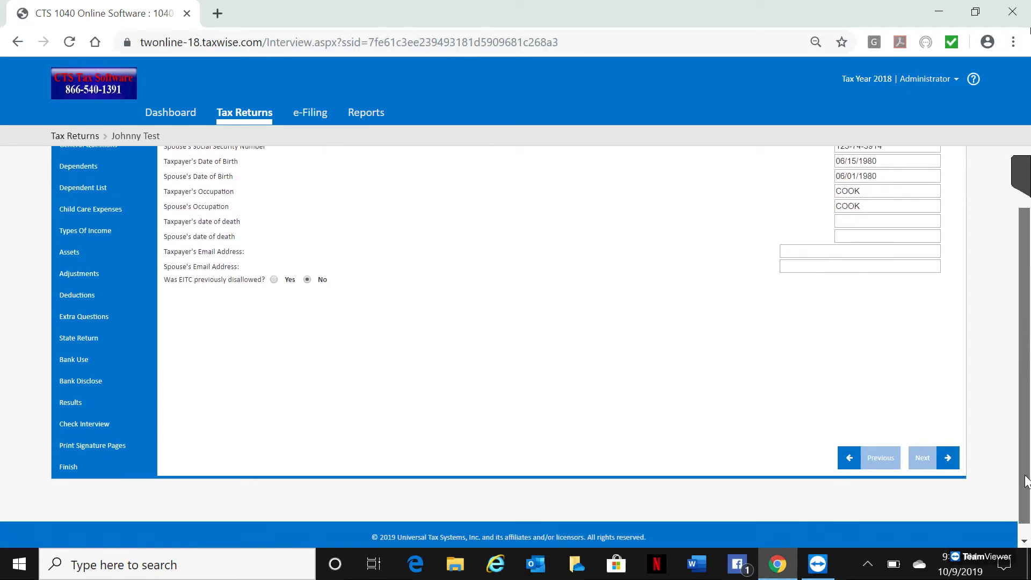
left_click(934, 457)
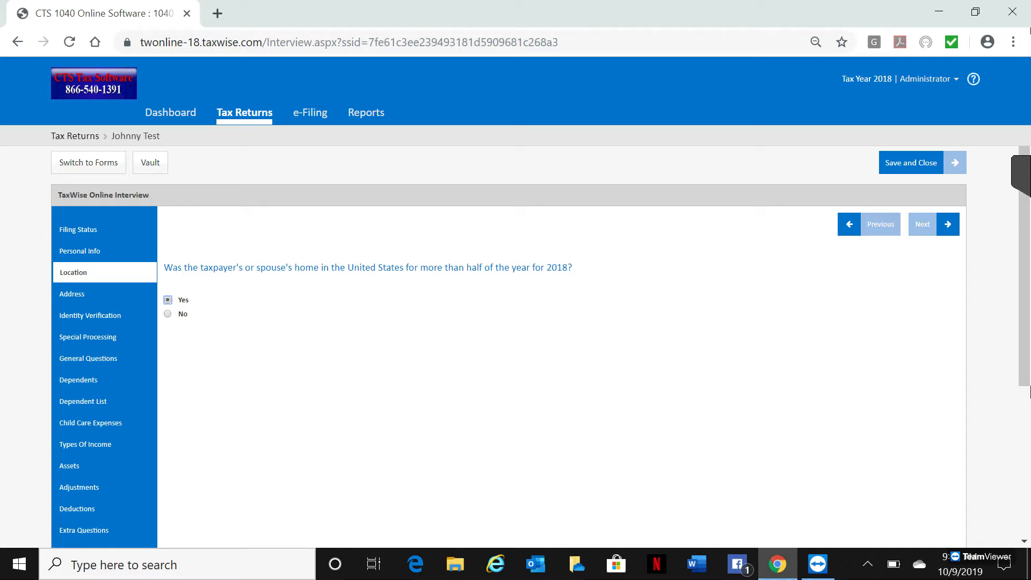
left_click(947, 231)
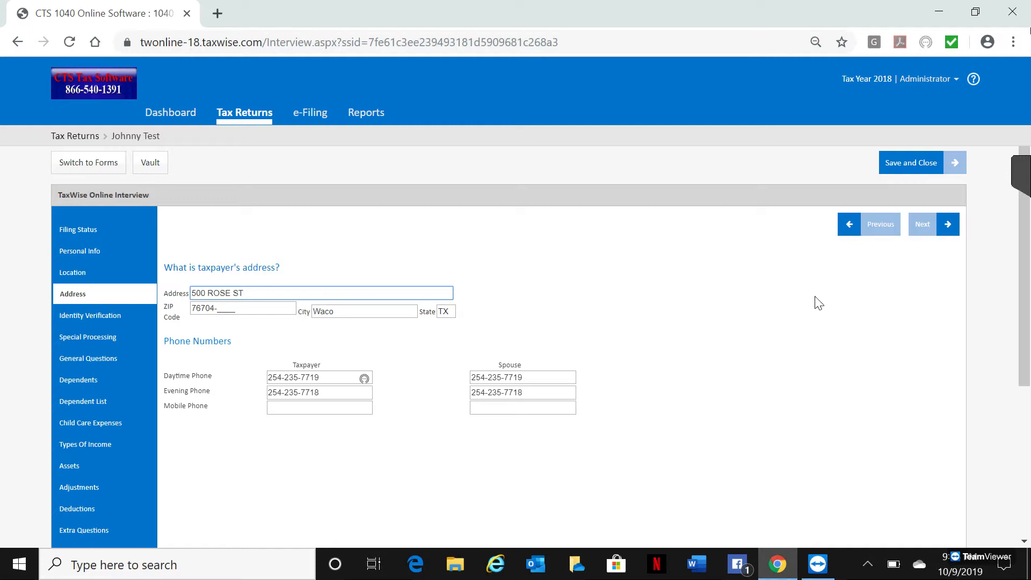
left_click(954, 226)
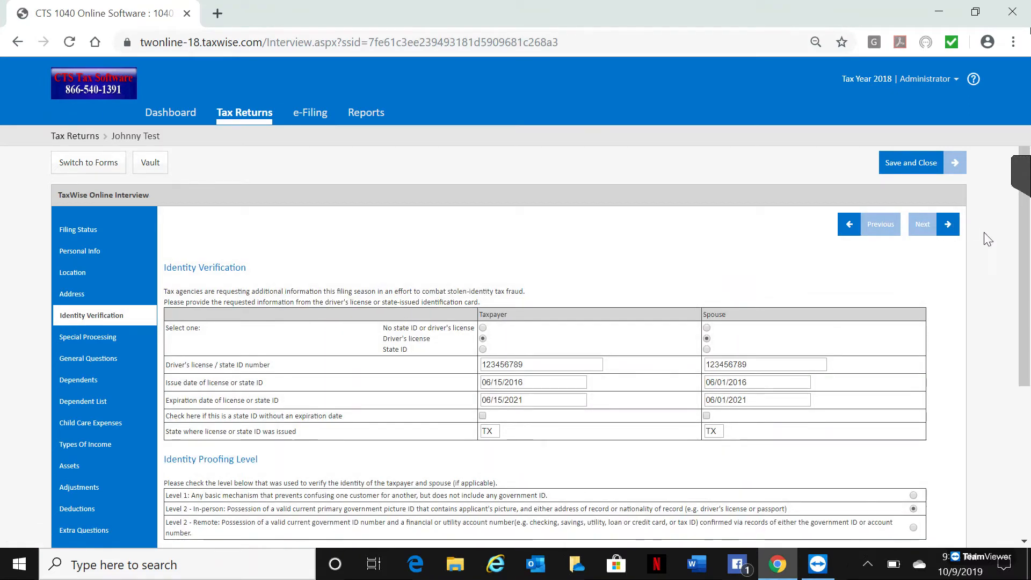
Step: Review the Identity Verification page and advance past the Special Processing page
scroll(1025, 322, "down", 2)
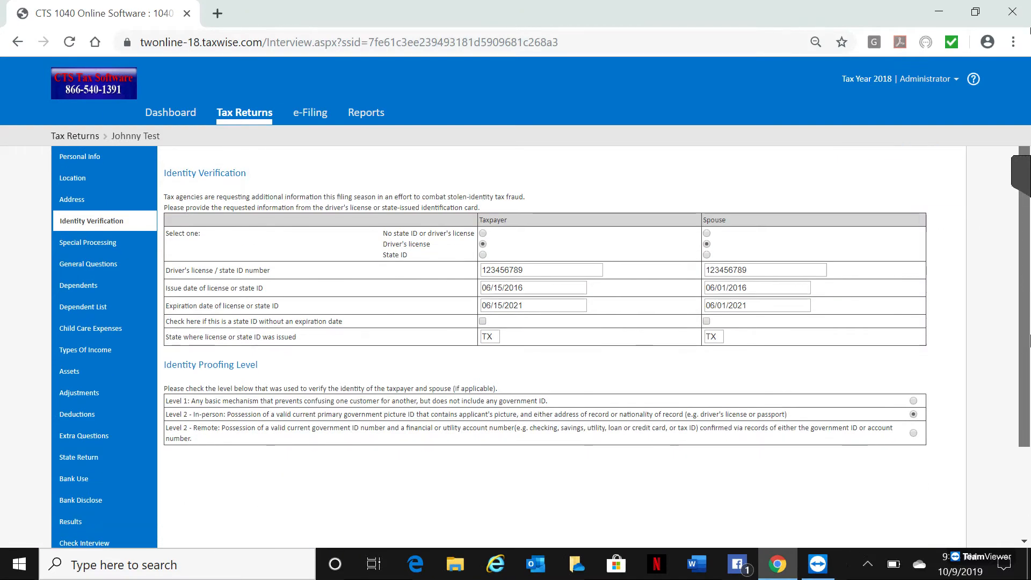
scroll(542, 346, "up", 1)
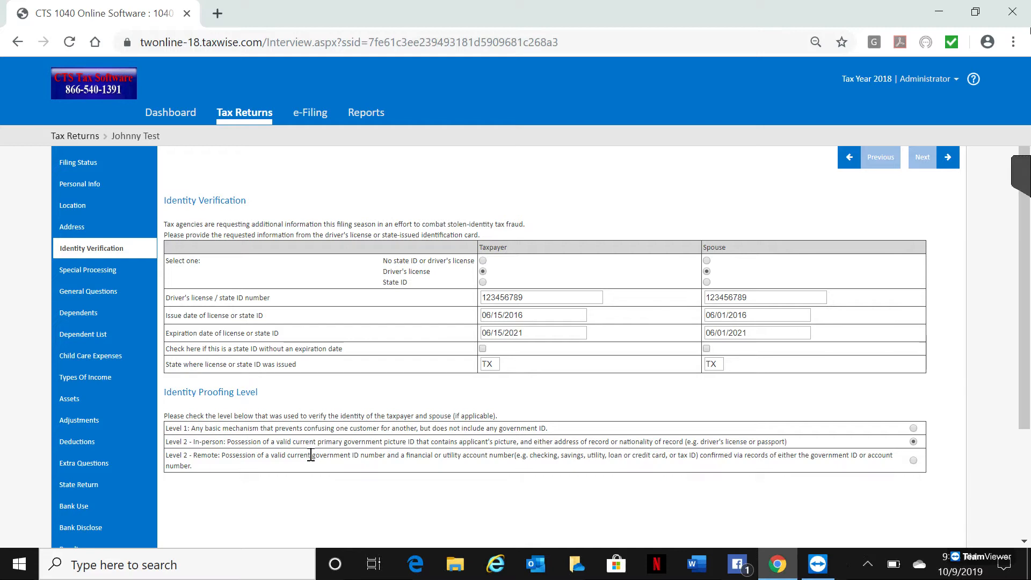
left_click(953, 156)
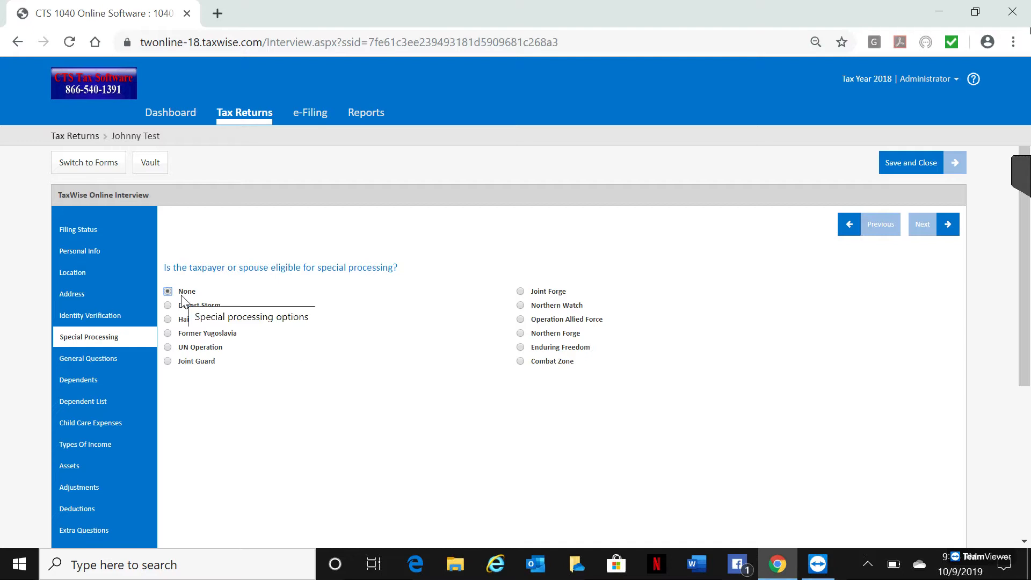
left_click(938, 230)
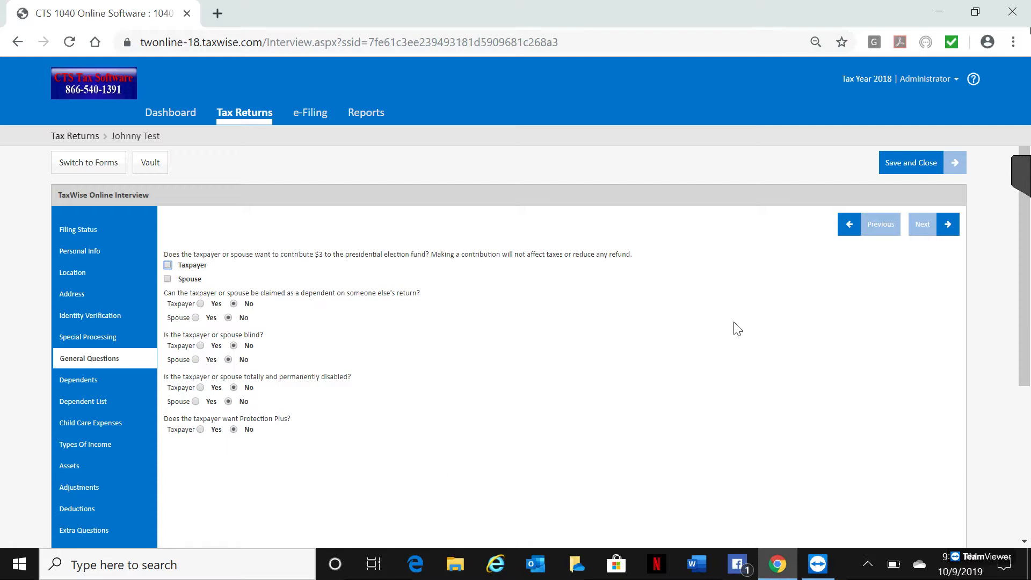
Step: Advance through the General Questions, Dependents, Dependent List and Child Care Expenses pages
left_click(943, 226)
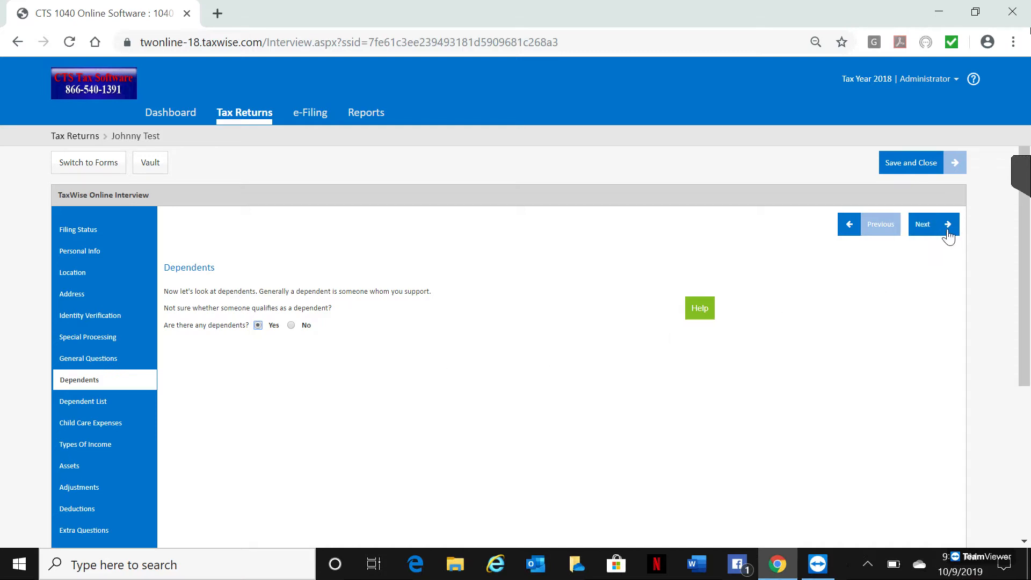
left_click(948, 232)
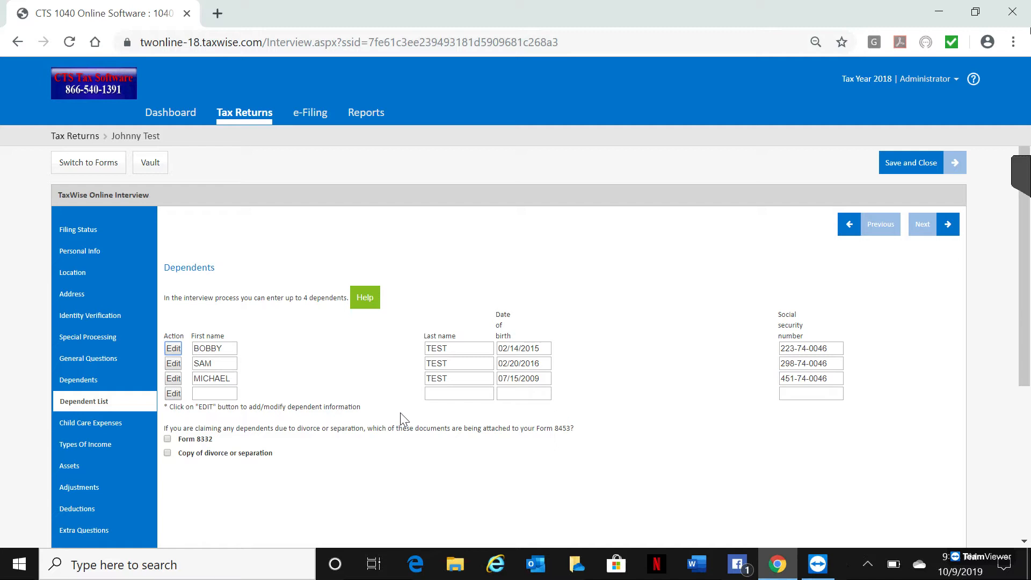
left_click(948, 226)
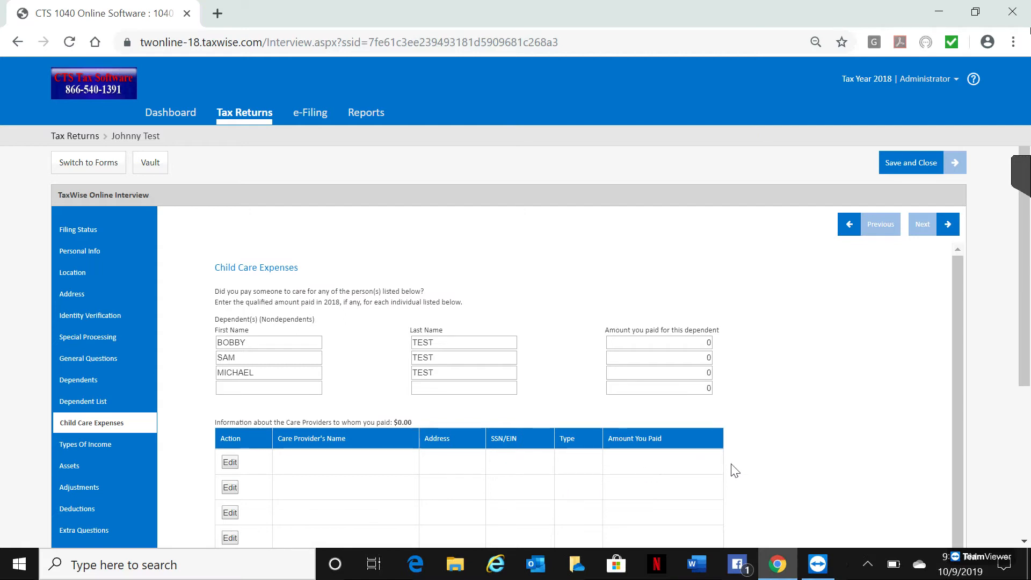
left_click(941, 226)
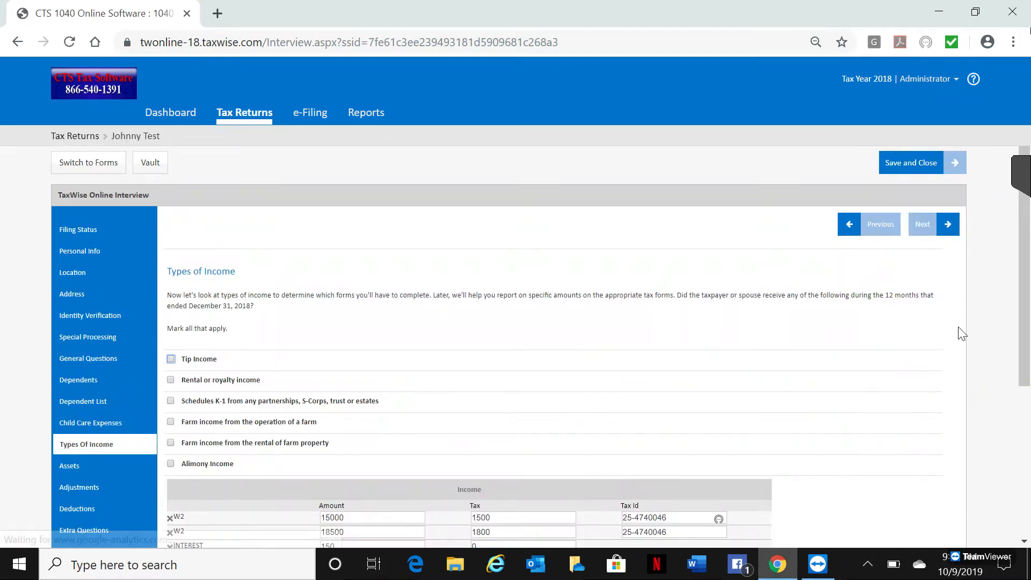
Step: Review the income entries and the Add Item income types on the Types of Income page, then advance
left_click_drag(1025, 306, 1028, 398)
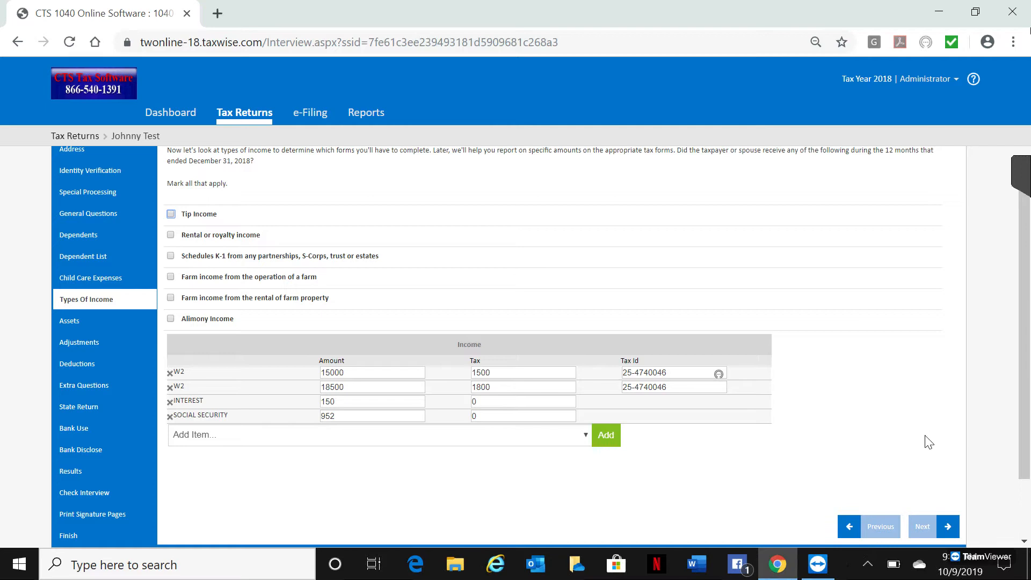
left_click(586, 436)
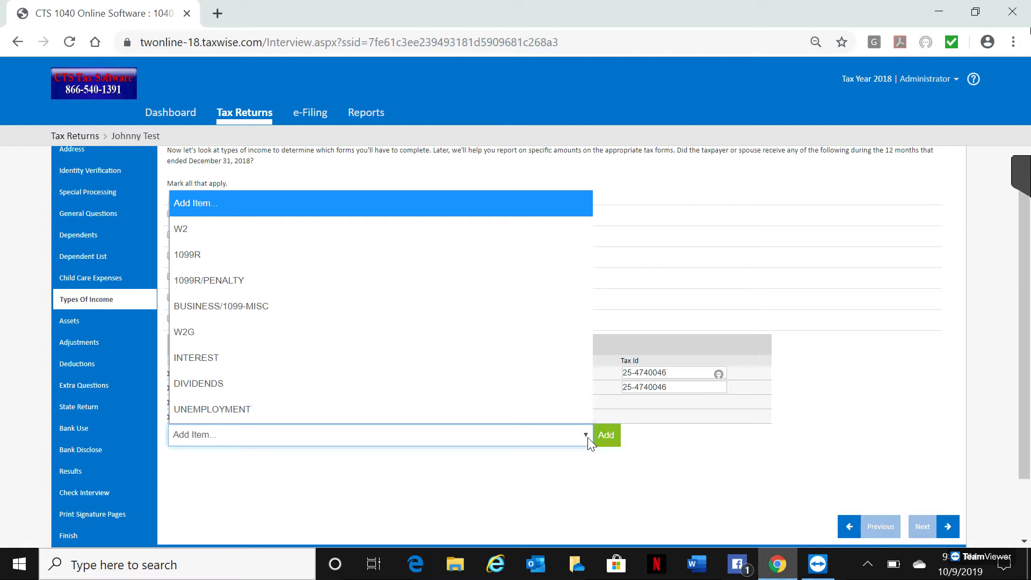
left_click(943, 398)
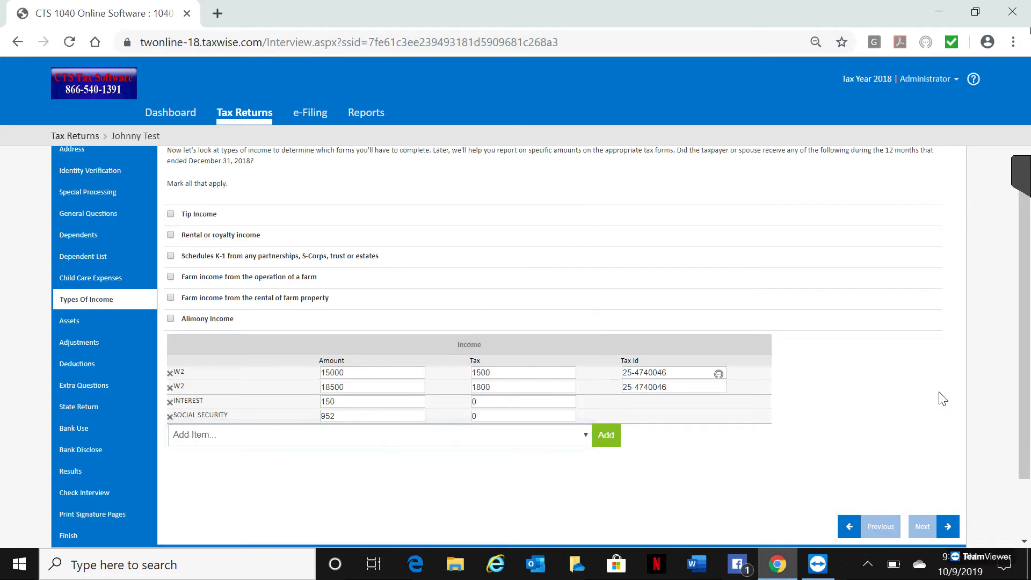
left_click(945, 529)
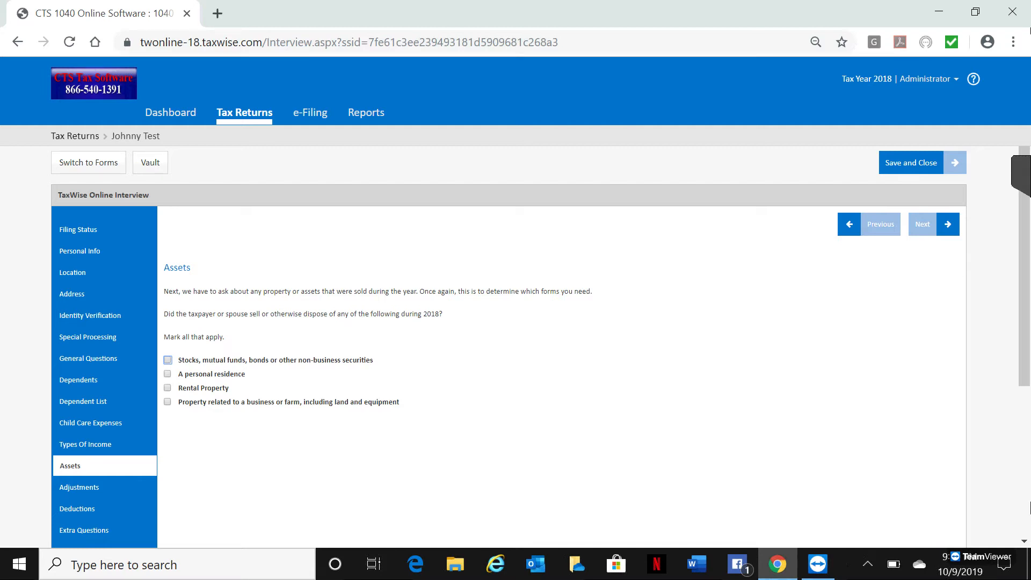
Step: Advance through the Assets, Adjustments, Deductions, Extra Questions and State Return pages
left_click(947, 225)
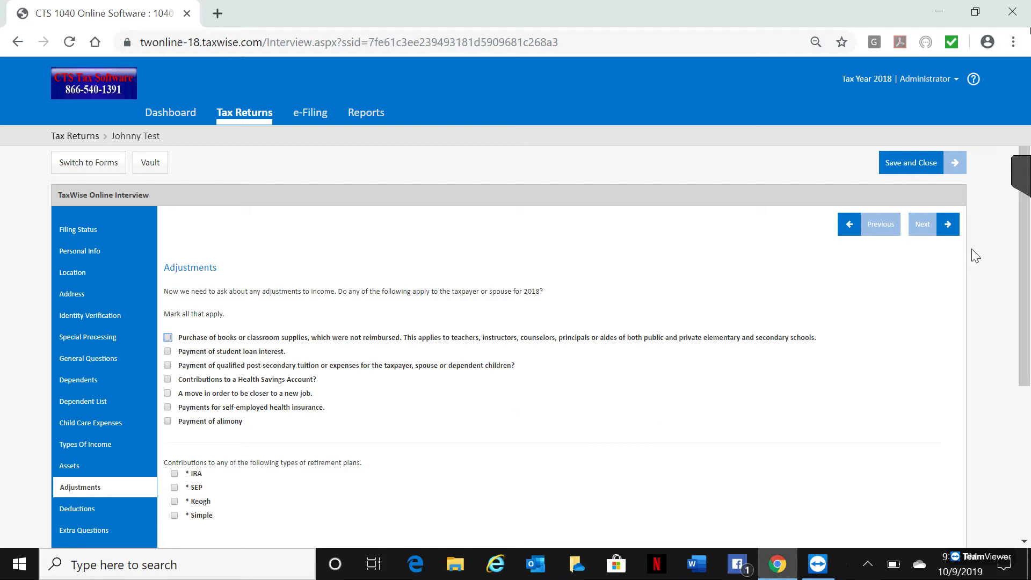
left_click(946, 232)
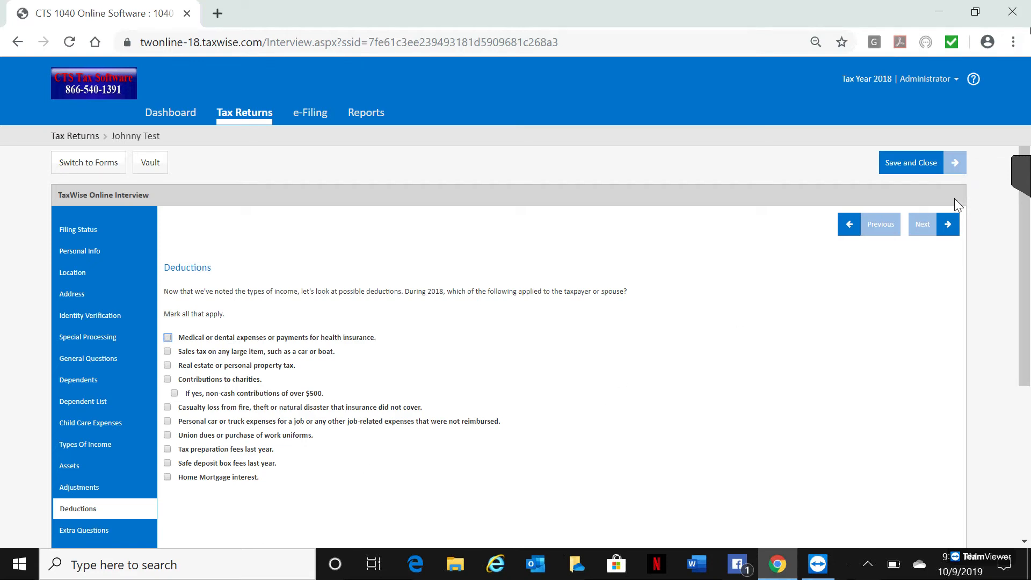
left_click(950, 228)
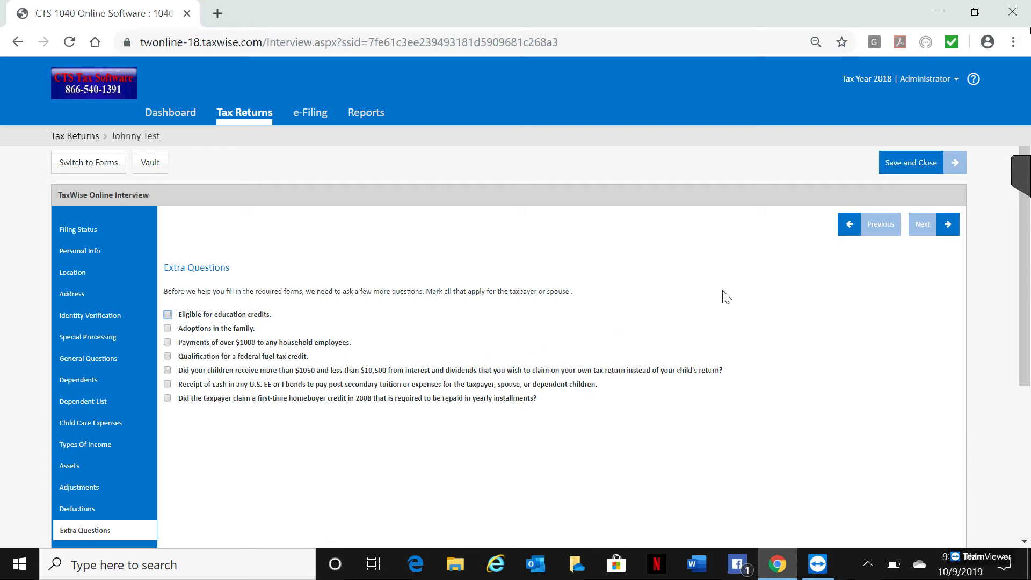
left_click(944, 228)
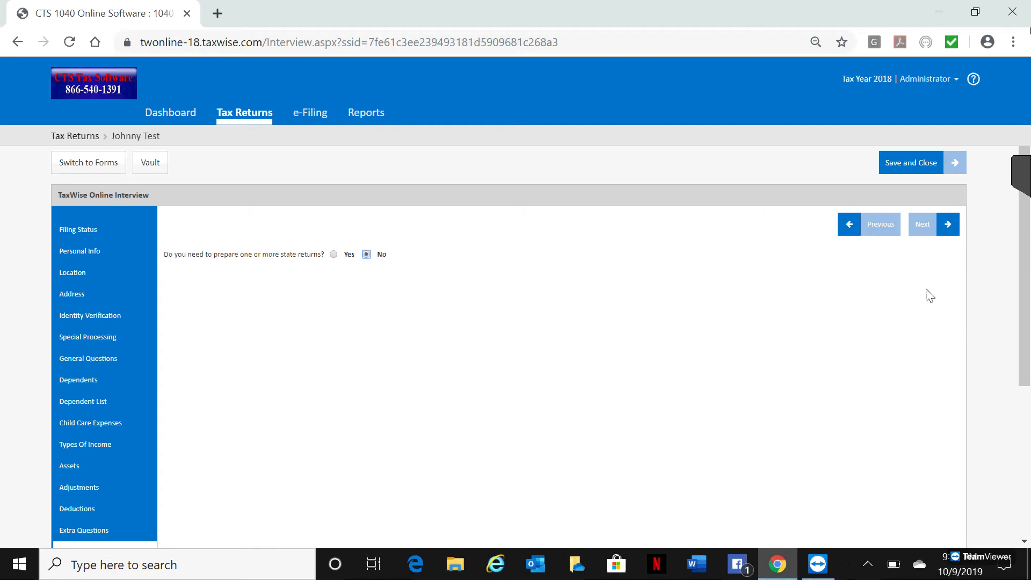
left_click(949, 225)
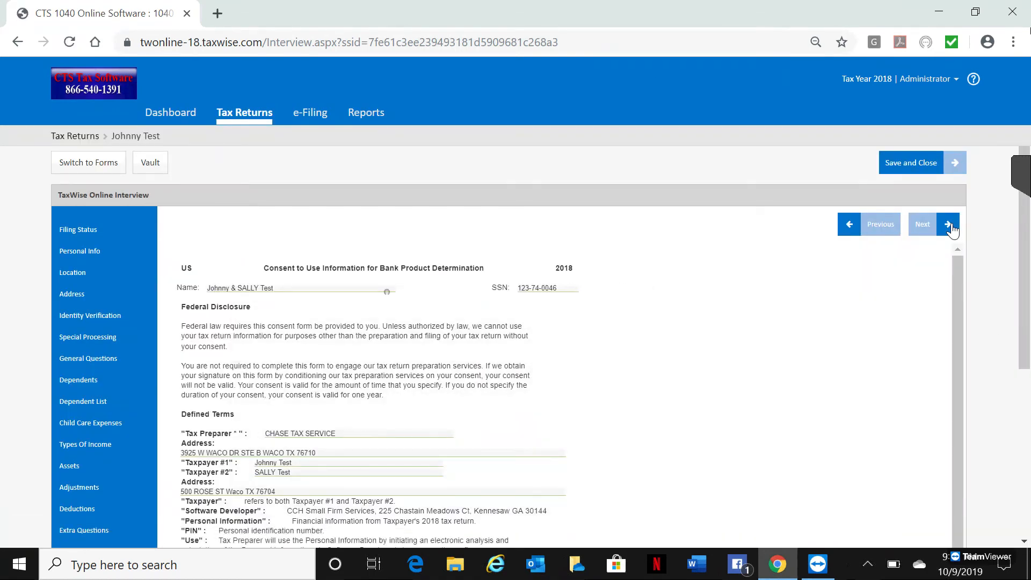
Step: Review the bank product consent and disclosure forms and advance past them
scroll(1025, 445, "down", 4)
left_click_drag(1029, 440, 1029, 473)
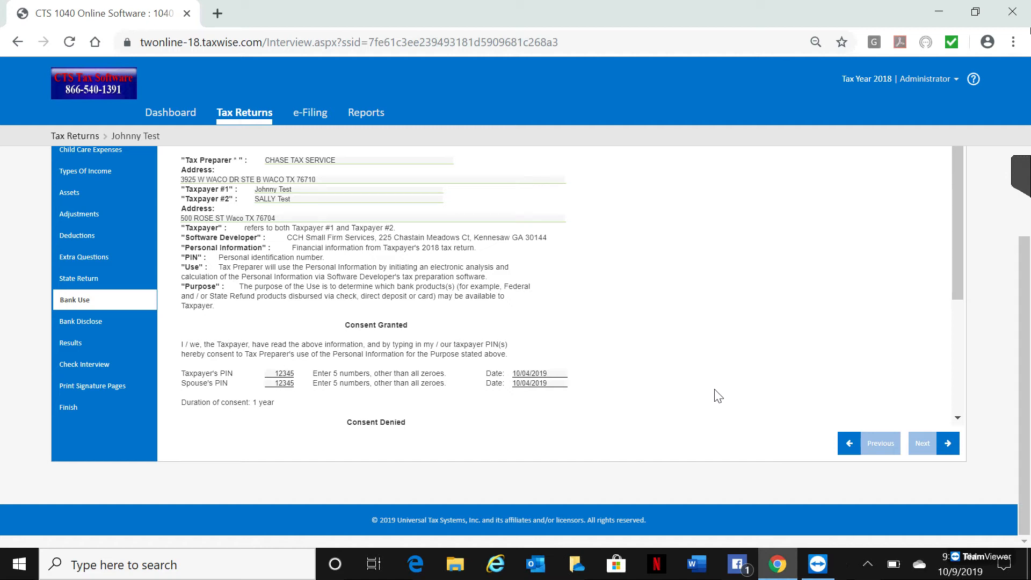
left_click(948, 450)
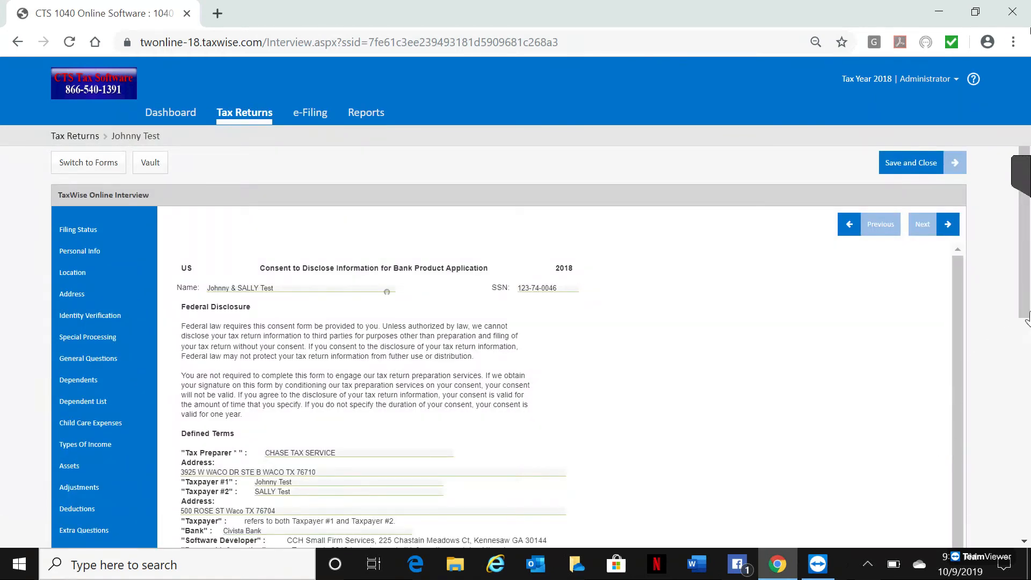
left_click_drag(1024, 299, 1029, 488)
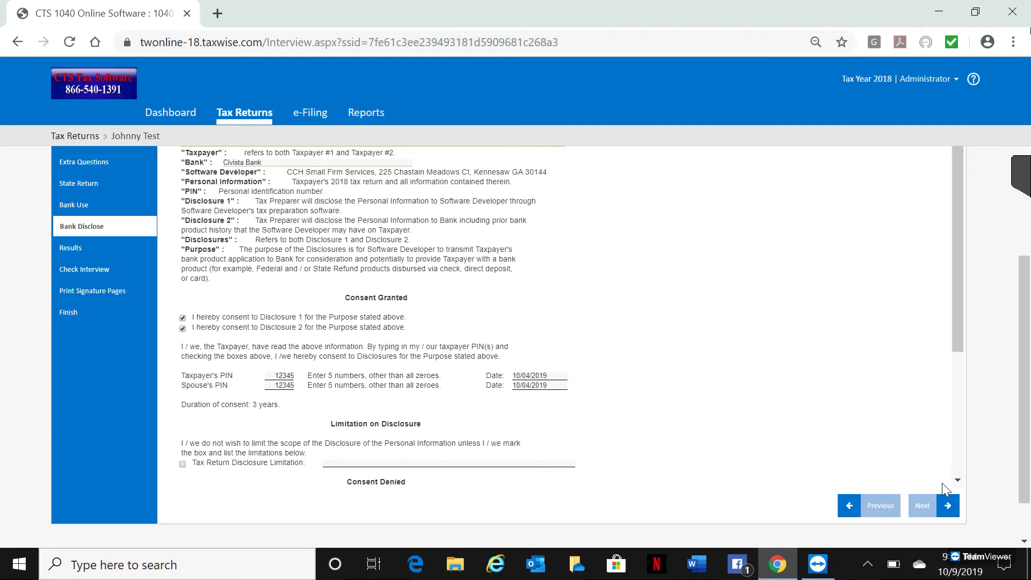
left_click(948, 512)
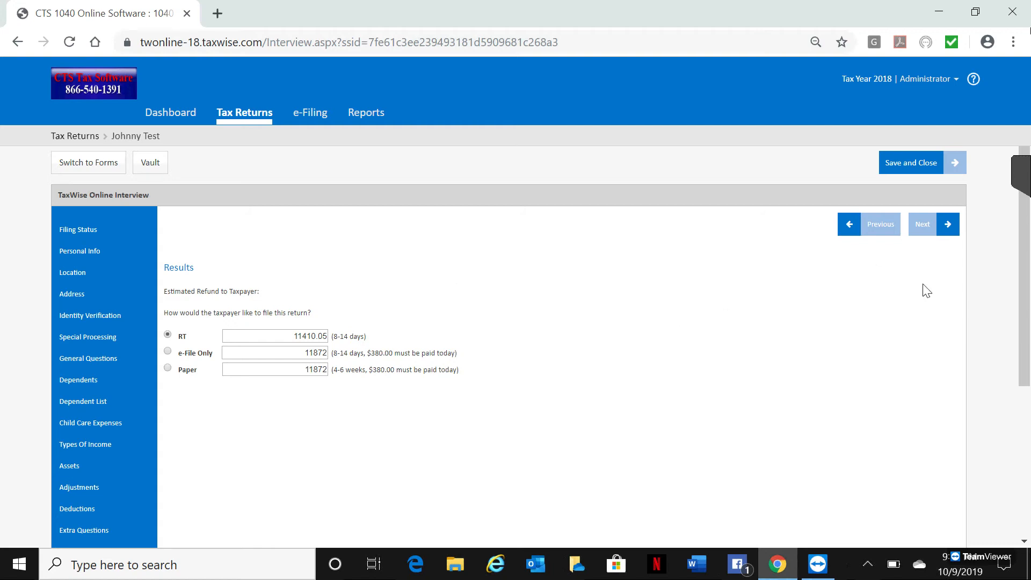
Step: Run the interview check from the results pages and advance to the interview's finish page
left_click(942, 227)
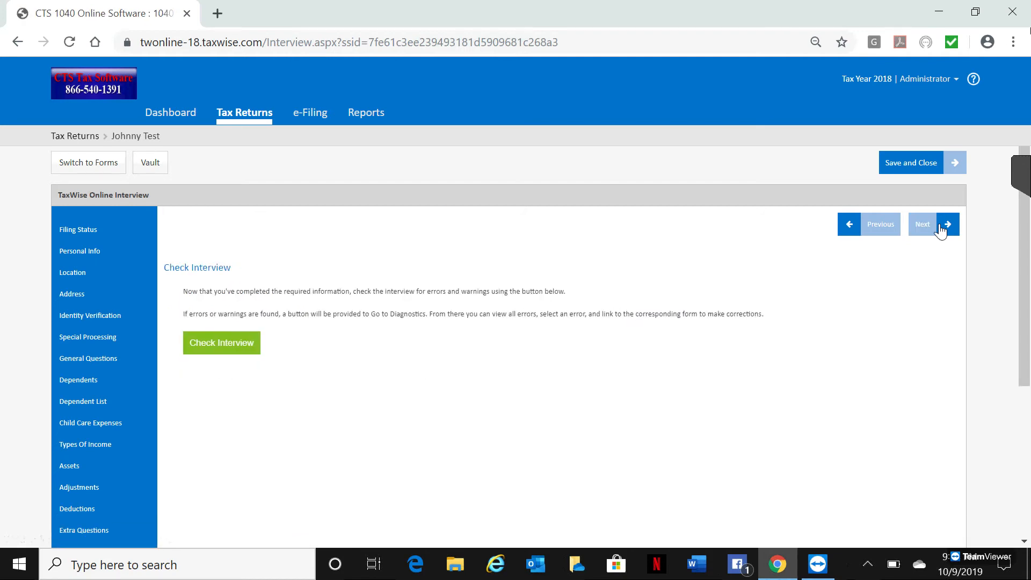
left_click(228, 344)
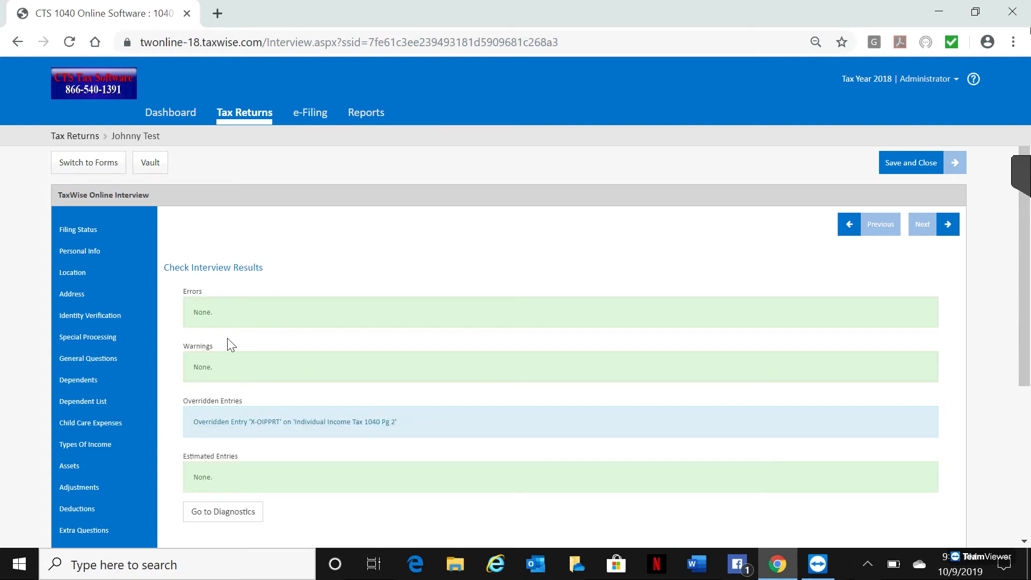
left_click(946, 227)
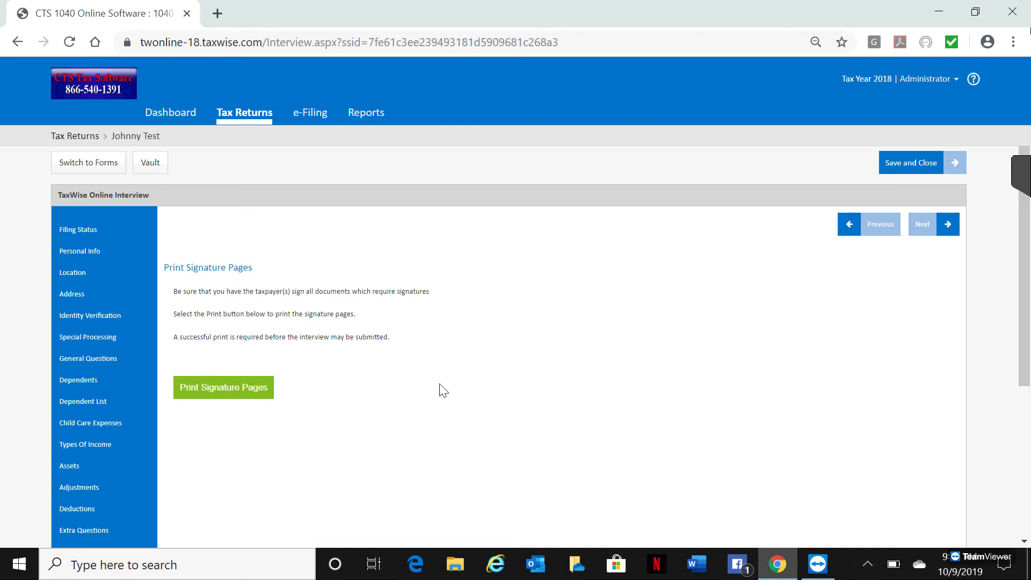
left_click(946, 232)
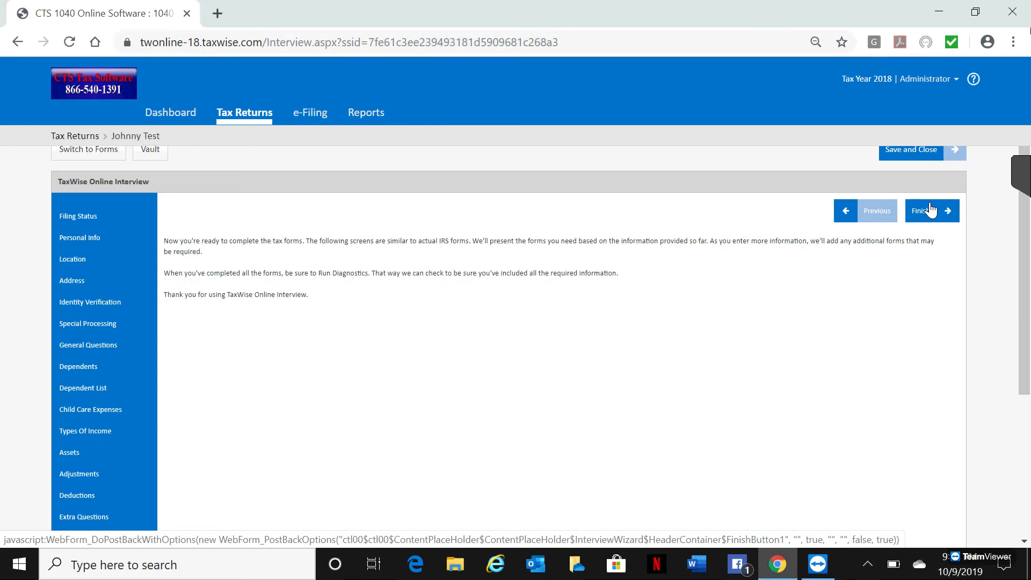
Step: Finish the interview, then open and review the SB App Pg 1 Bank Product Application form from the loaded forms list
left_click(927, 209)
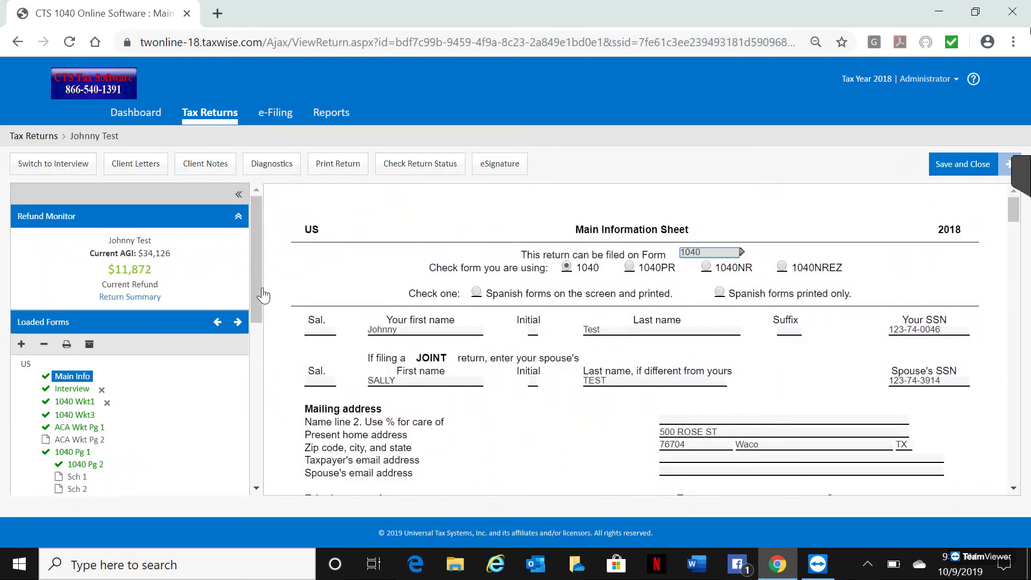
left_click_drag(258, 292, 253, 346)
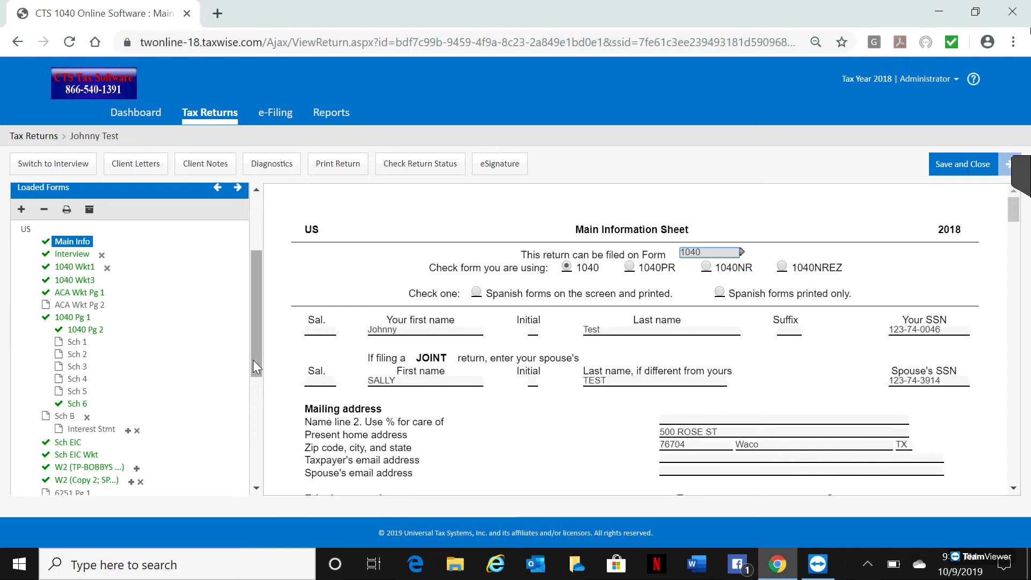
left_click_drag(254, 367, 262, 469)
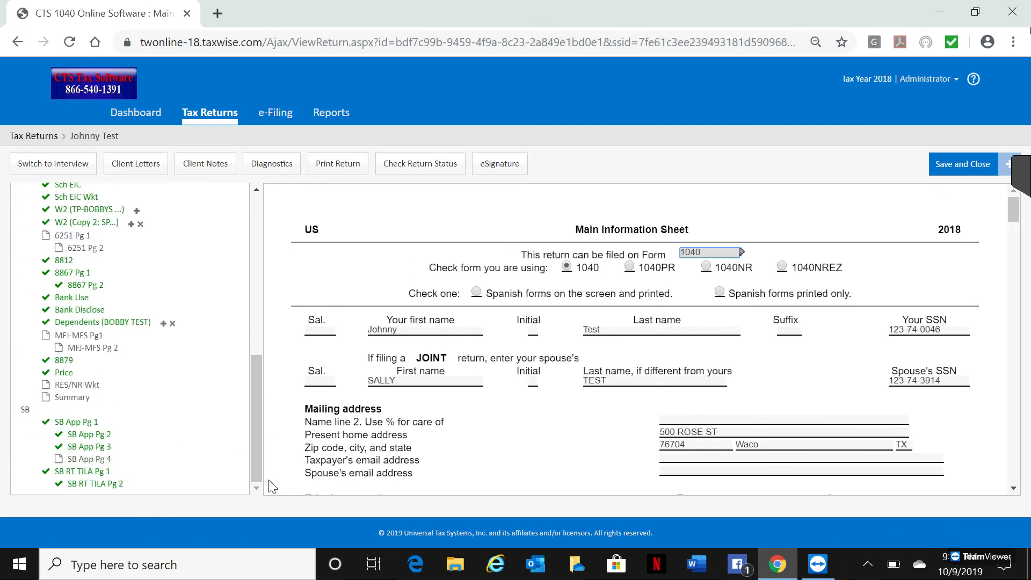
left_click(83, 423)
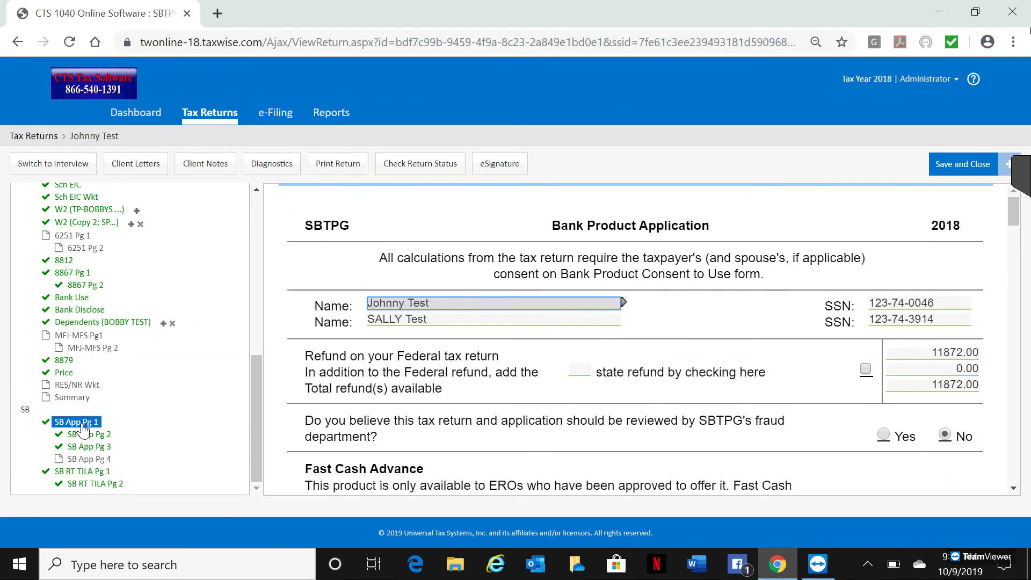
left_click_drag(1018, 220, 1014, 285)
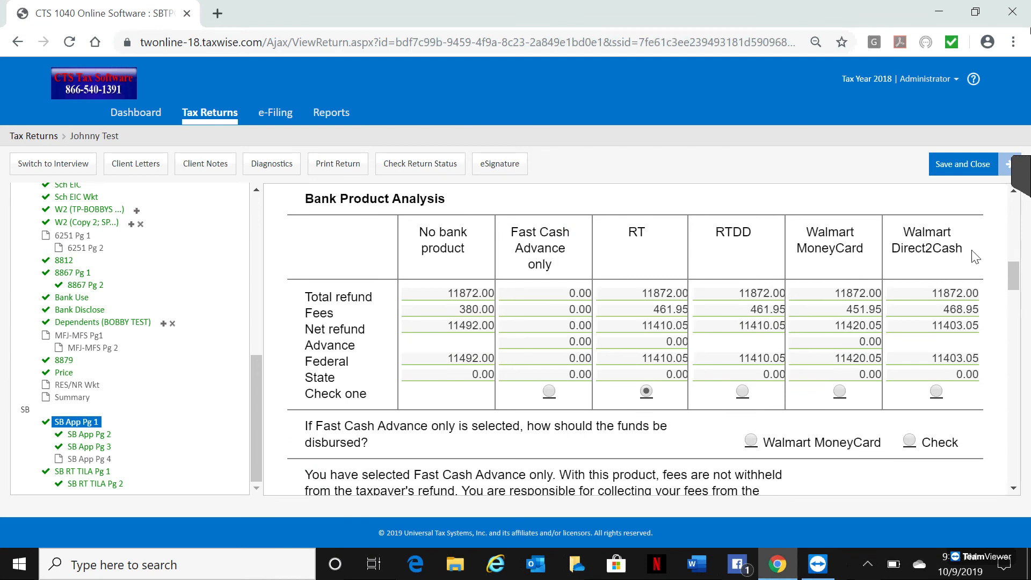
left_click_drag(1015, 288, 1015, 244)
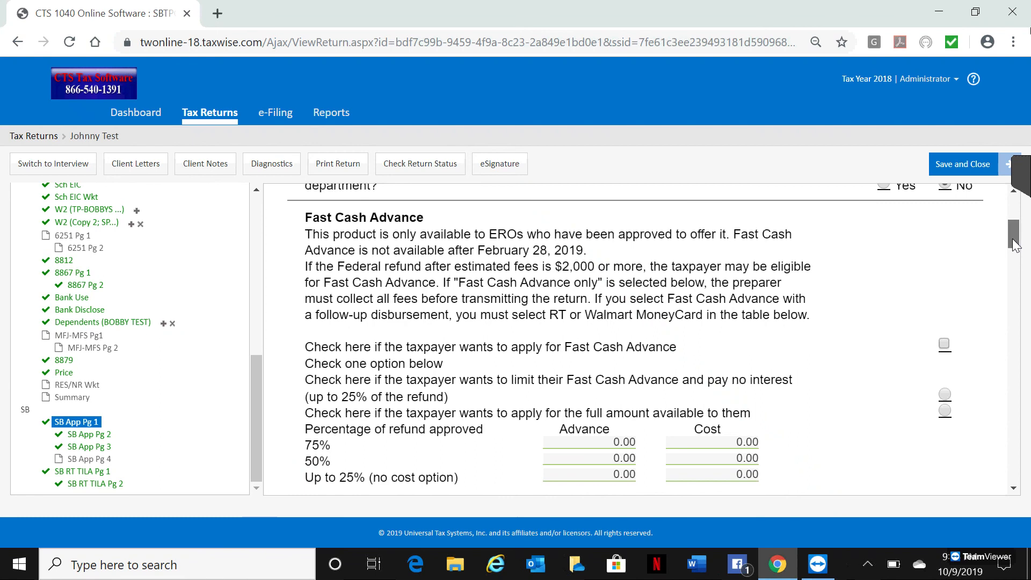
left_click_drag(1014, 244, 1014, 205)
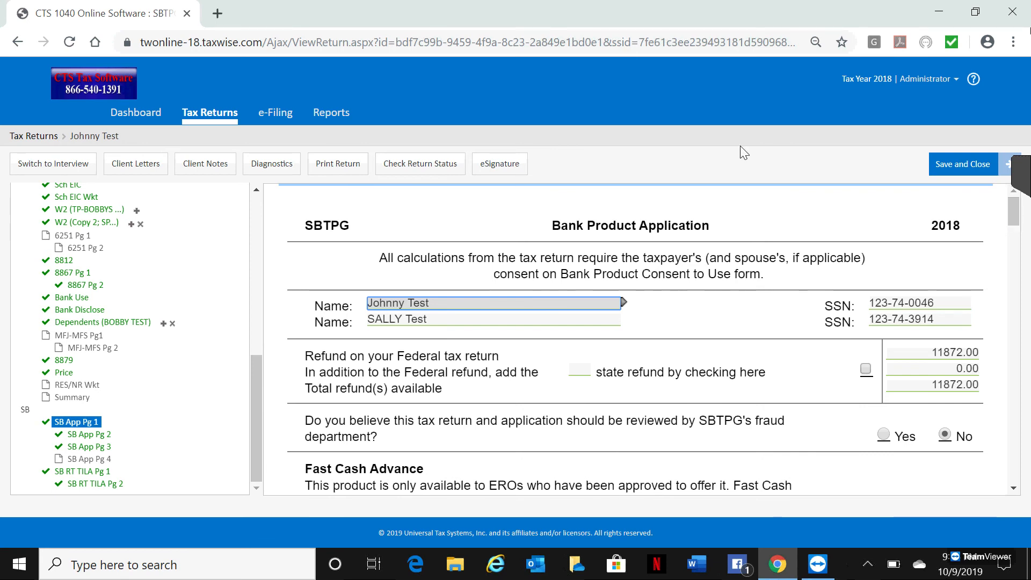
Step: Print the return to a PDF, acknowledging the generation notices and closing the completion dialog
left_click(330, 168)
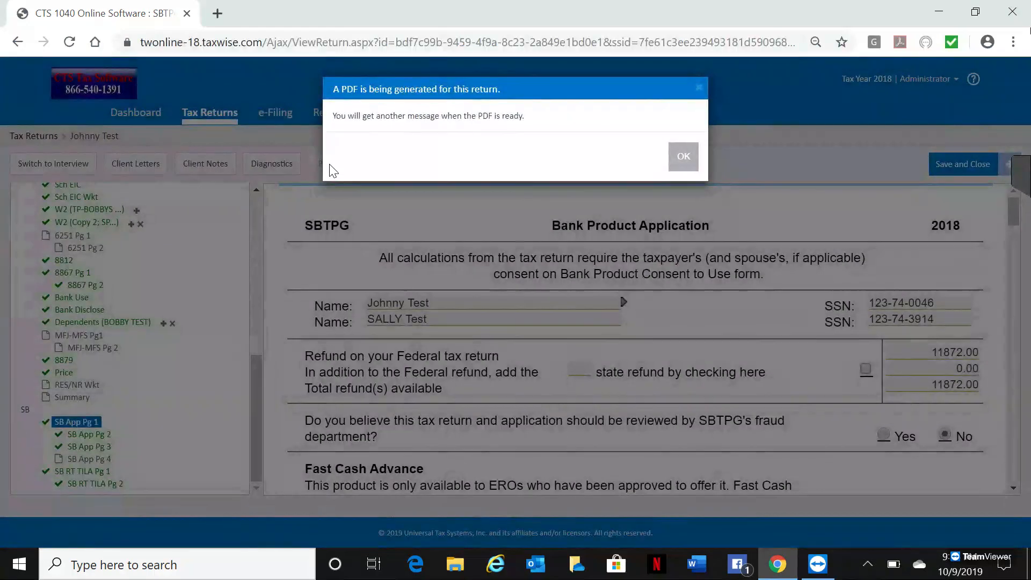
left_click(683, 157)
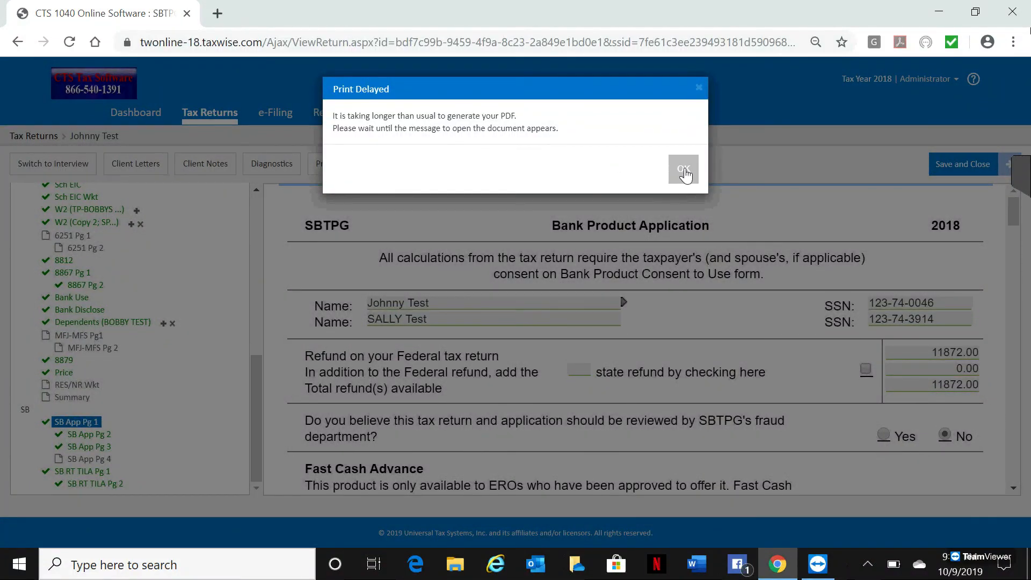
left_click(685, 170)
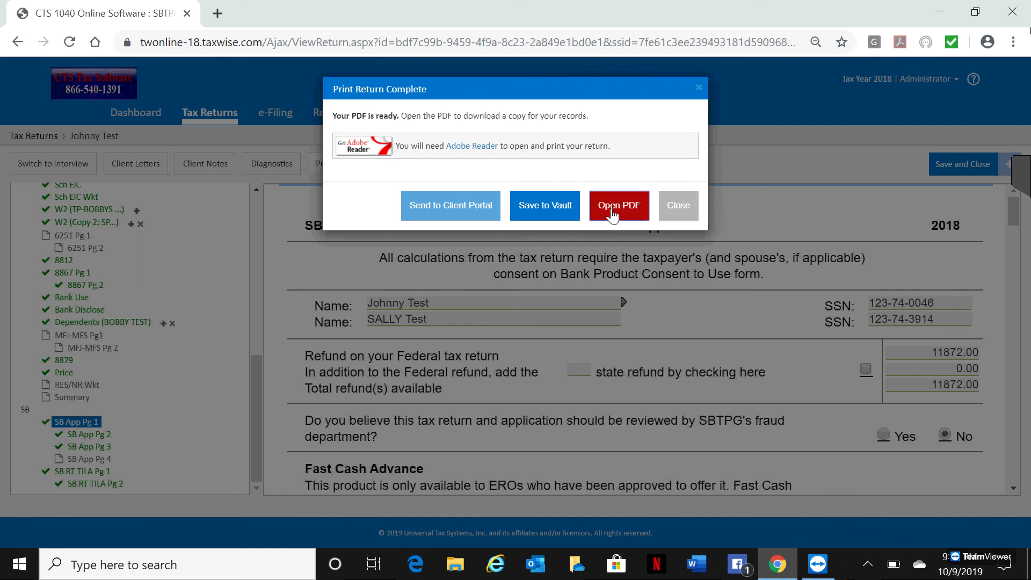
left_click(680, 214)
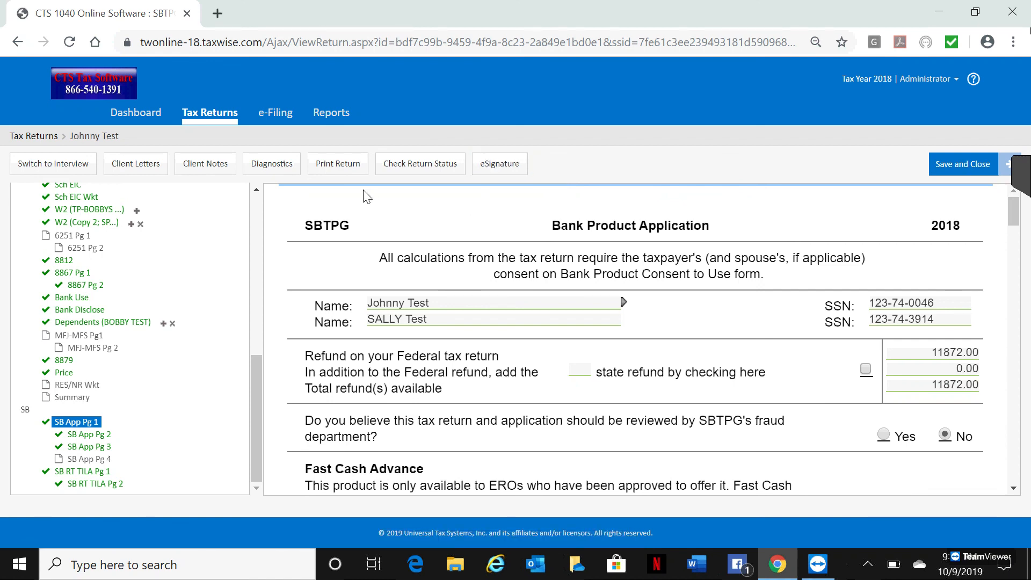
Step: Run diagnostics on the return, then save and close it
left_click(265, 171)
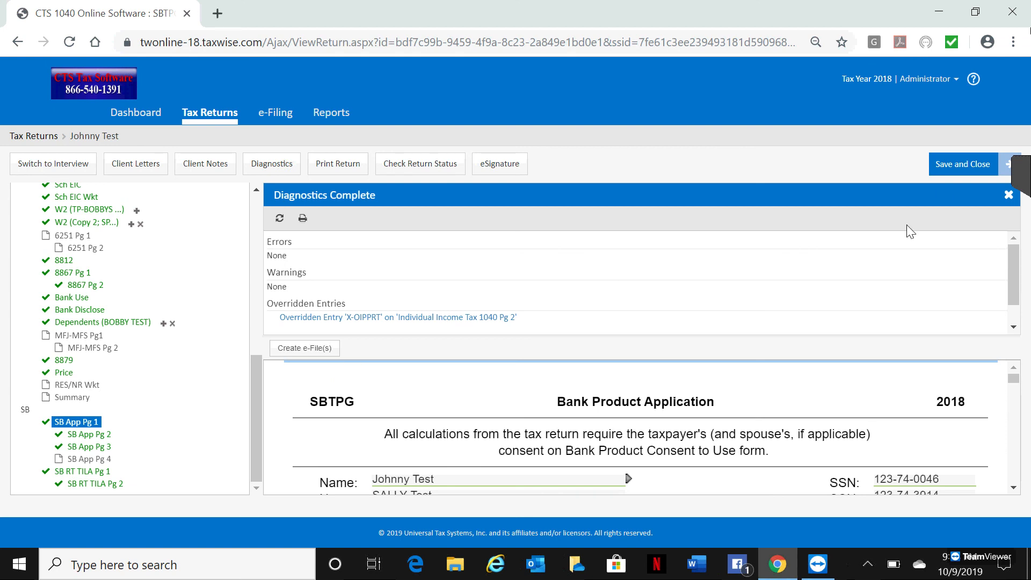
left_click(951, 173)
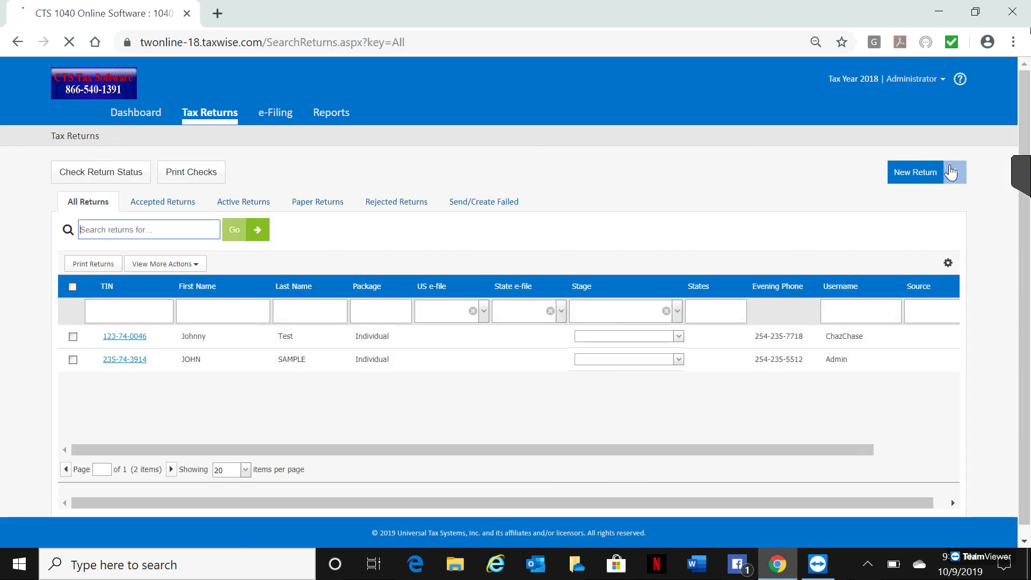
Step: Open the Submit e-Files report from the e-Filing section
left_click(273, 116)
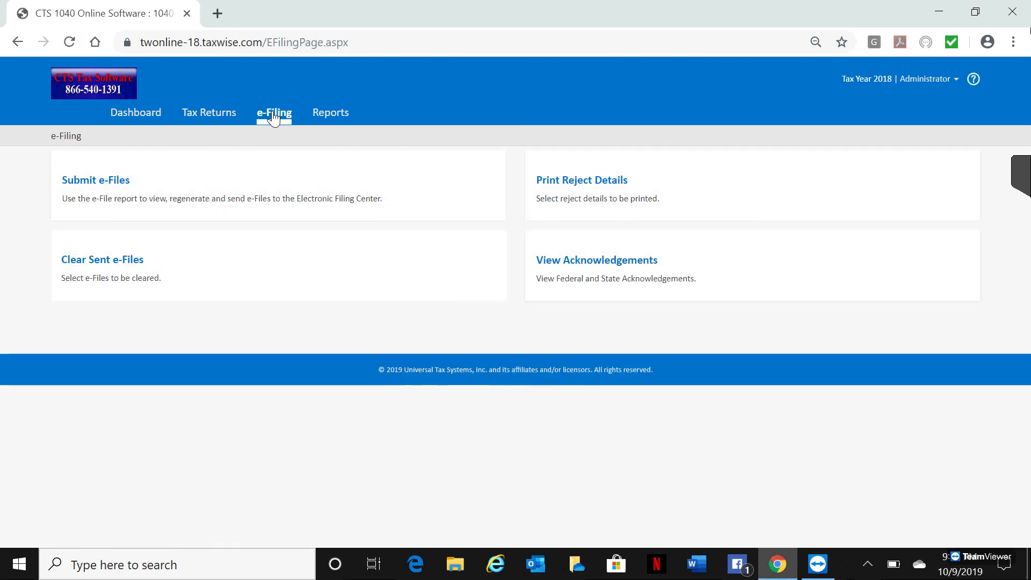
left_click(82, 198)
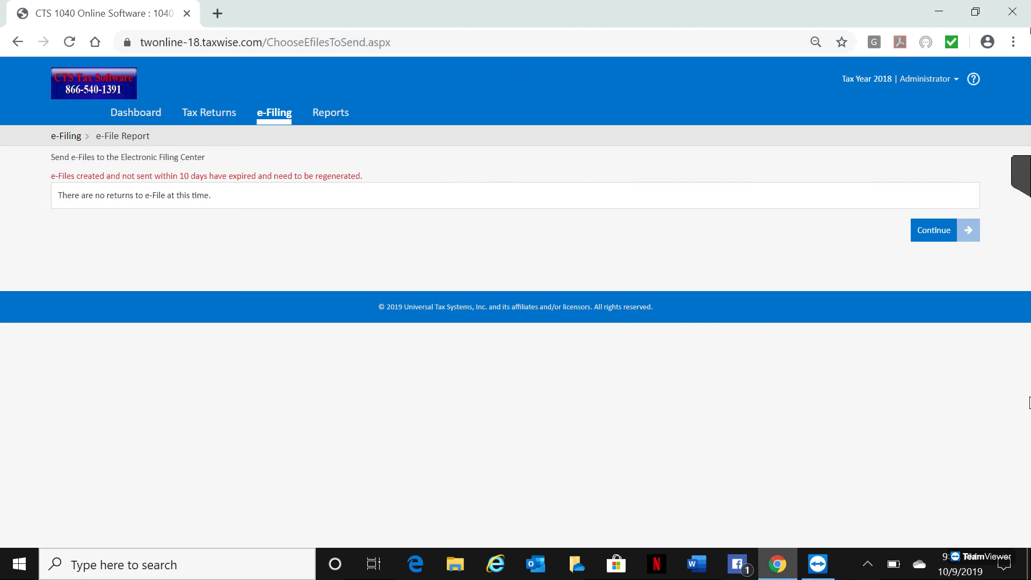
left_click(1015, 172)
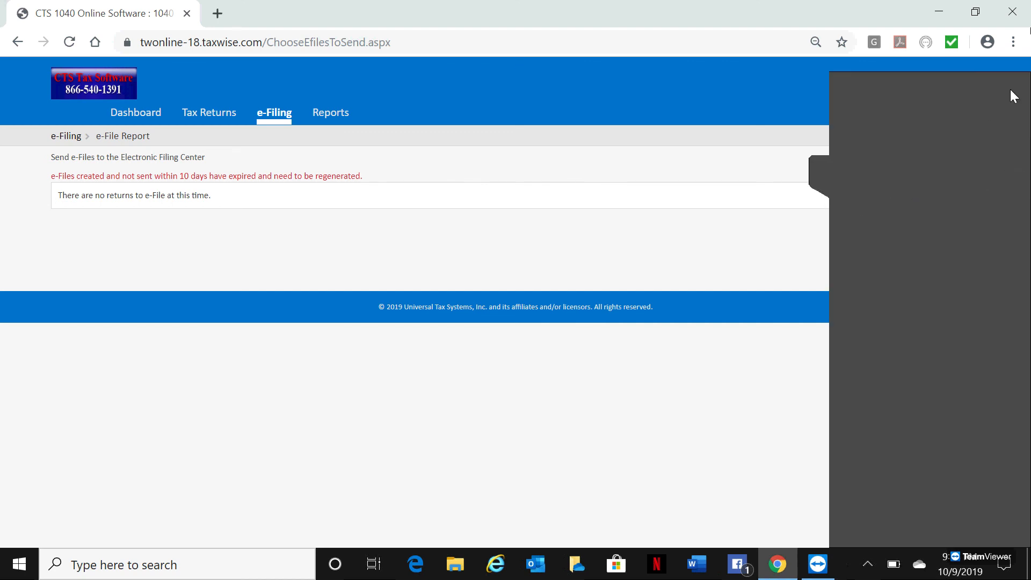
left_click(1016, 448)
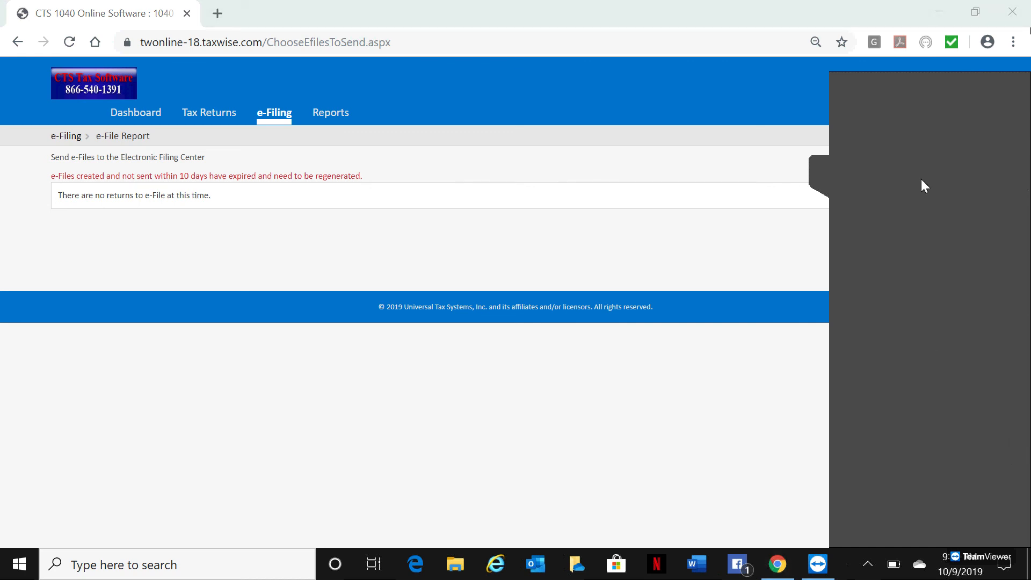